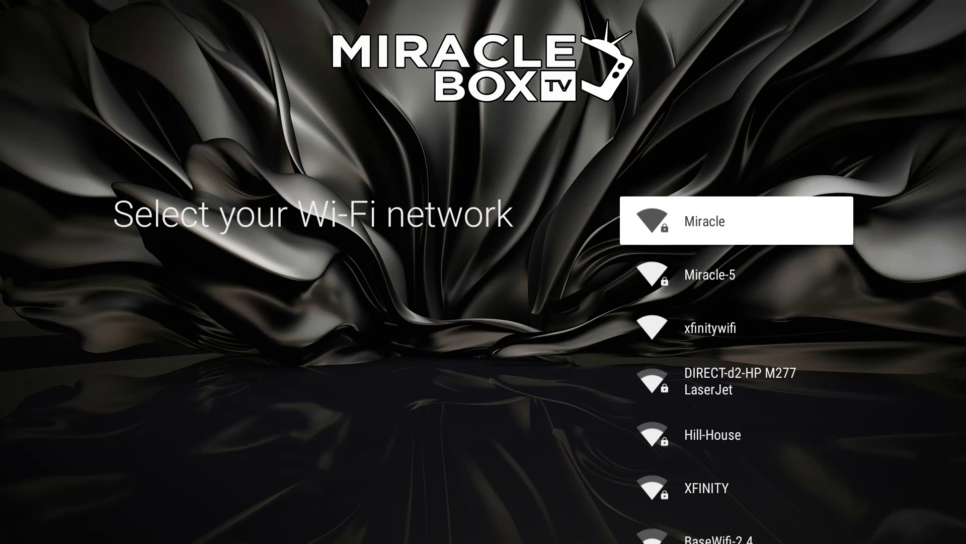
Step: Skip the Wi-Fi network selection in the initial device setup
key(Down)
key(Down)
key(Down)
key(Down)
key(Down)
key(Down)
key(Down)
key(Down)
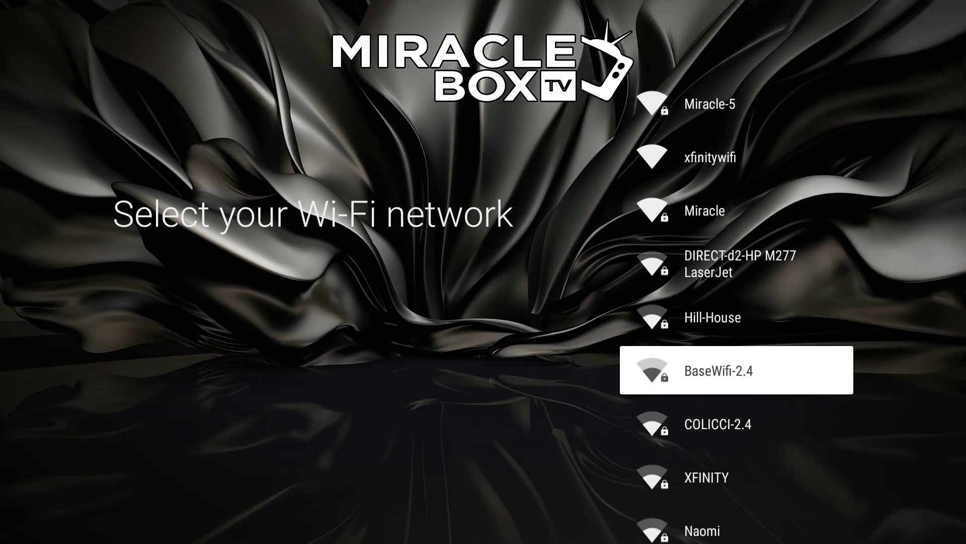
key(Down)
key(Down)
key(Down)
key(Down)
key(Down)
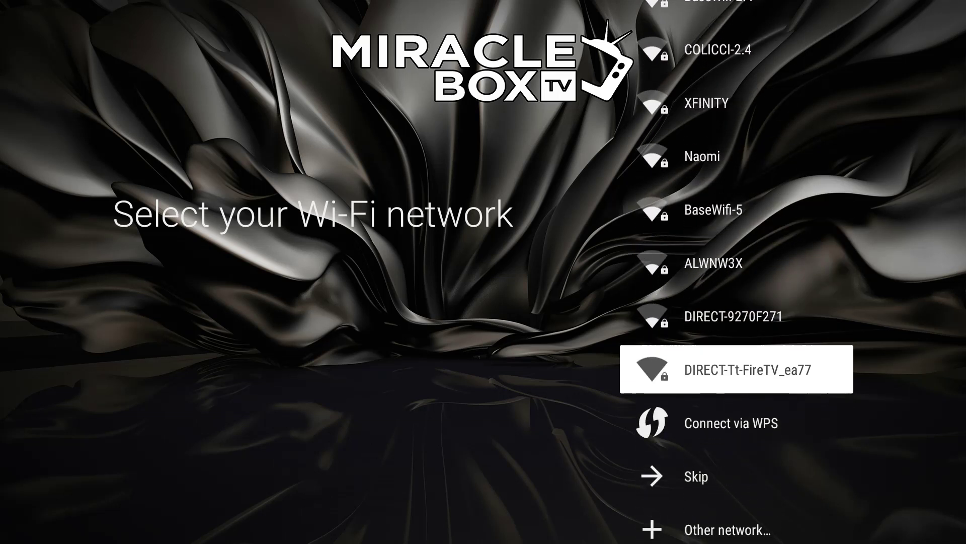
key(Down)
key(Return)
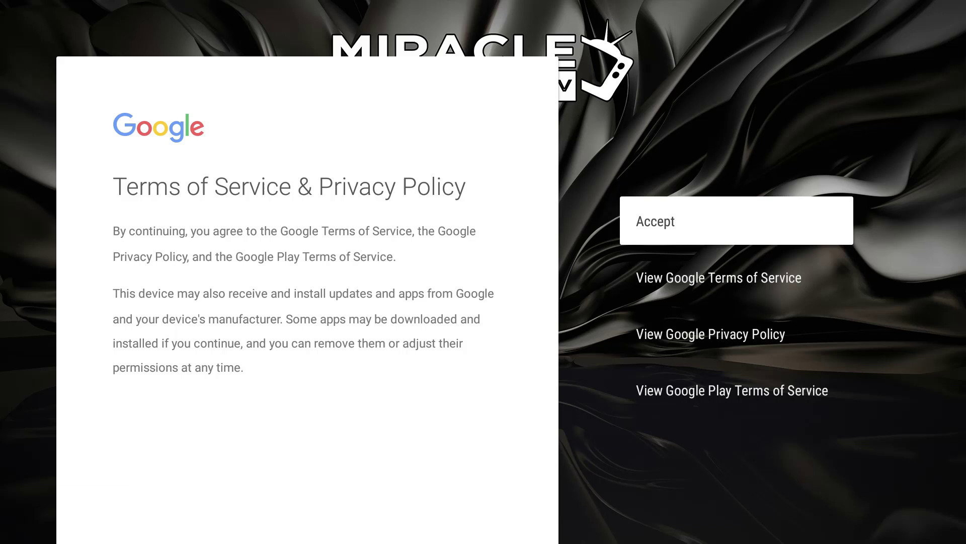
Step: Accept Google's Terms of Service and Privacy Policy, and answer No to the use of the device's location
key(Return)
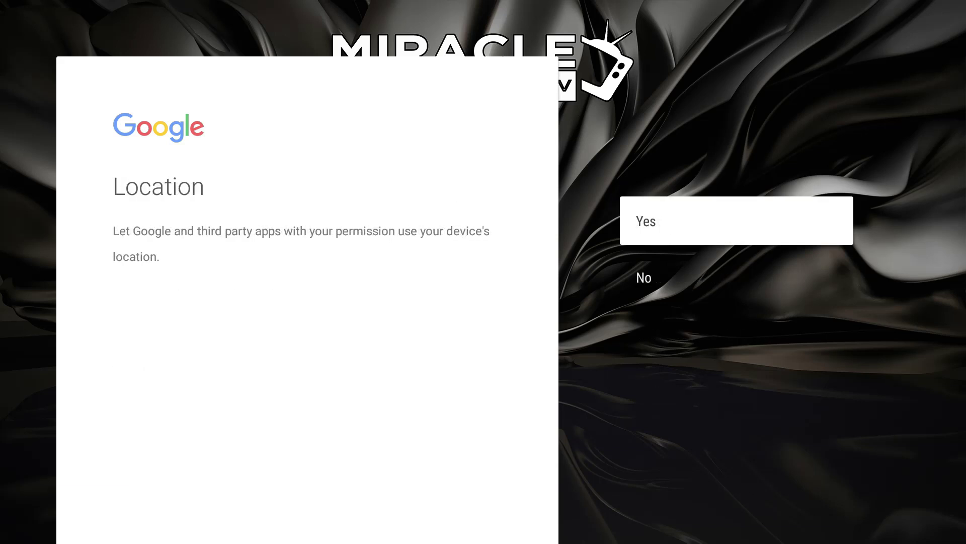
key(Down)
key(Return)
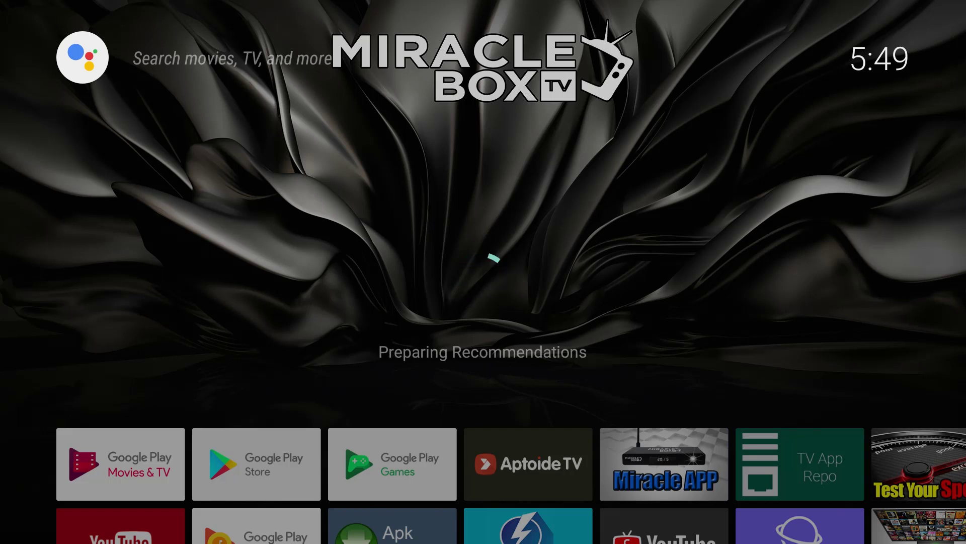
Step: Open Network Settings from the home screen
key(Down)
key(Down)
key(Down)
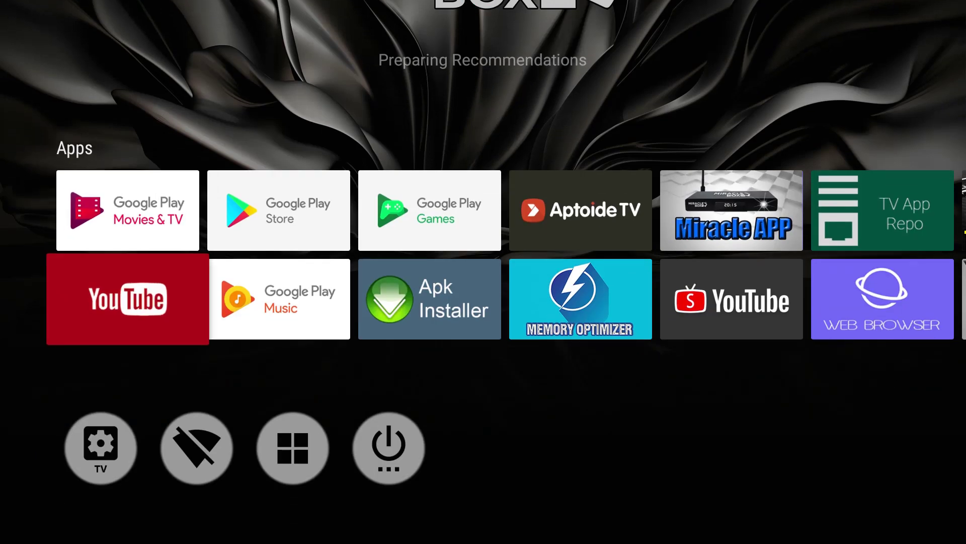
key(Right)
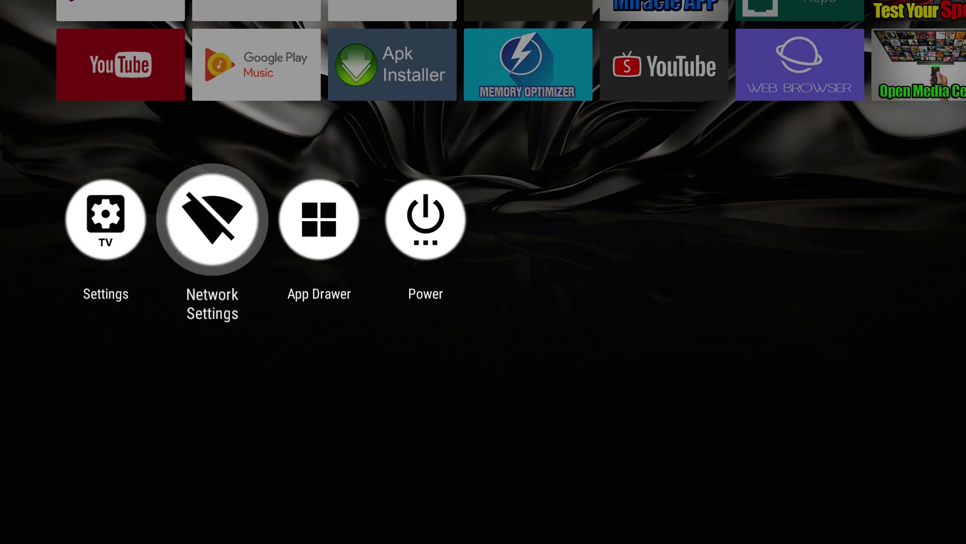
key(Return)
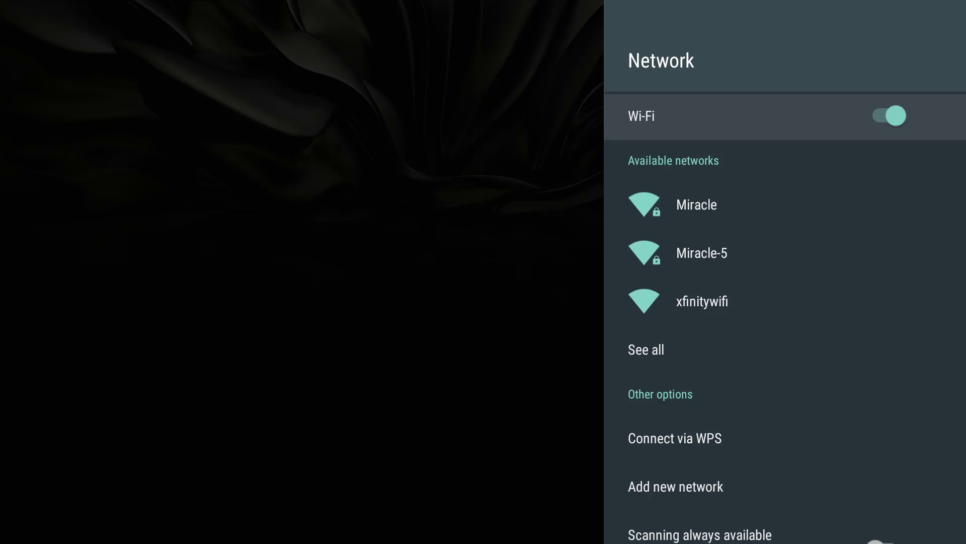
Step: Select the Miracle Wi-Fi network from the available networks
key(Down)
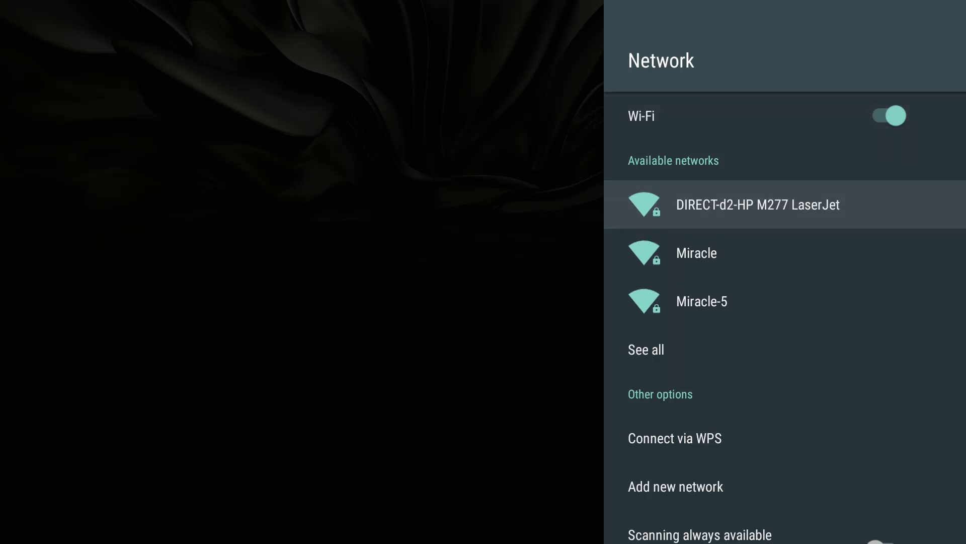
key(Down)
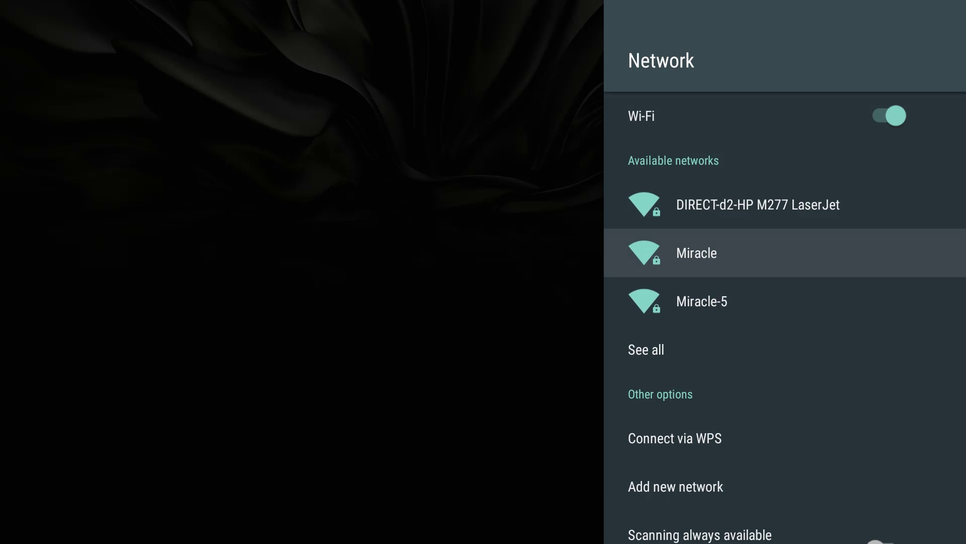
key(Return)
Step: Enter the Wi-Fi password for Miracle, connect to the network and return to the home screen
key(Left)
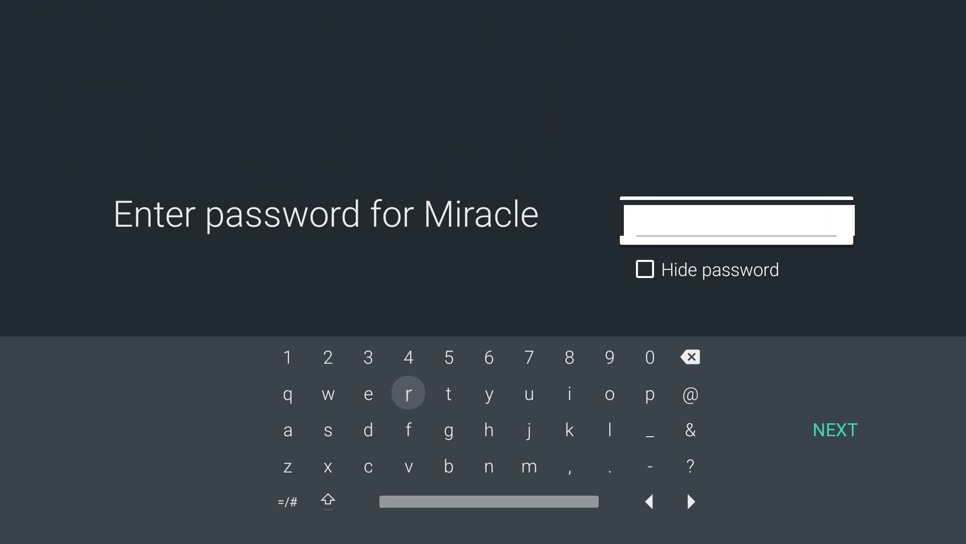
key(Left)
key(Down)
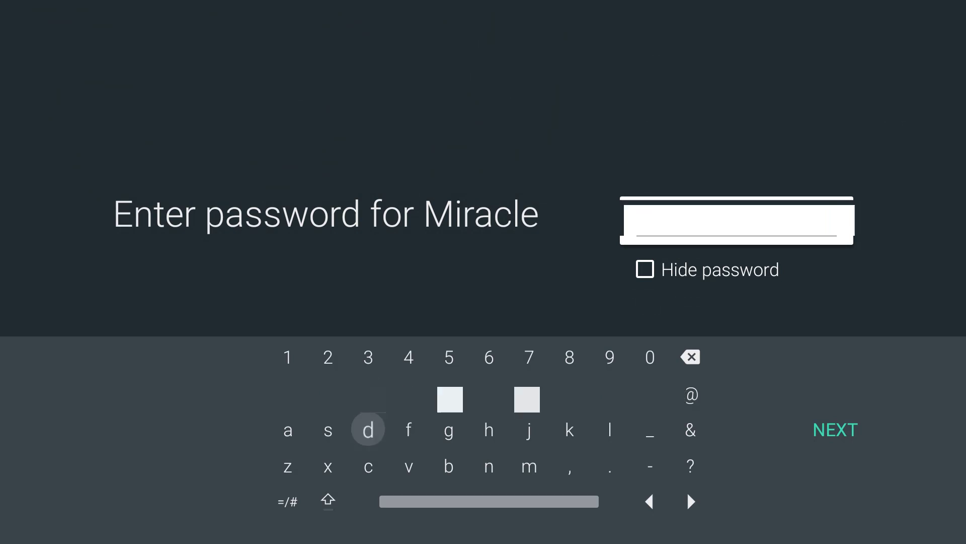
key(Left)
key(Left)
key(Right)
key(Right)
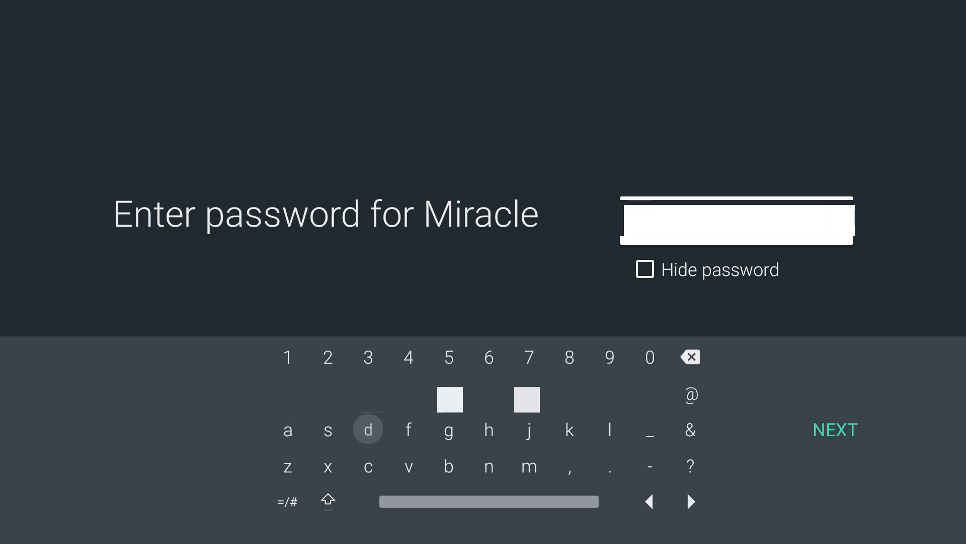
key(Up)
key(Right)
key(Right)
key(Right)
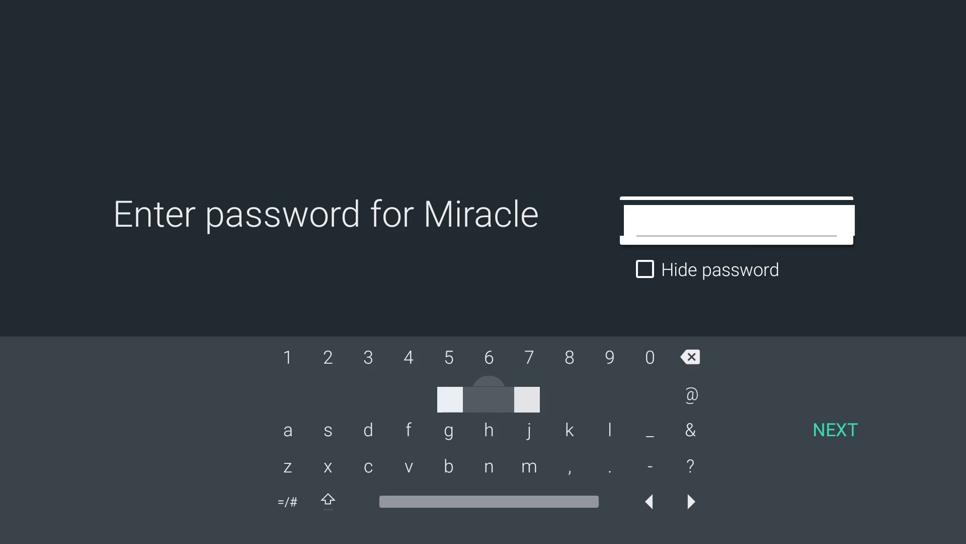
key(Up)
key(Left)
key(Left)
key(Left)
key(Left)
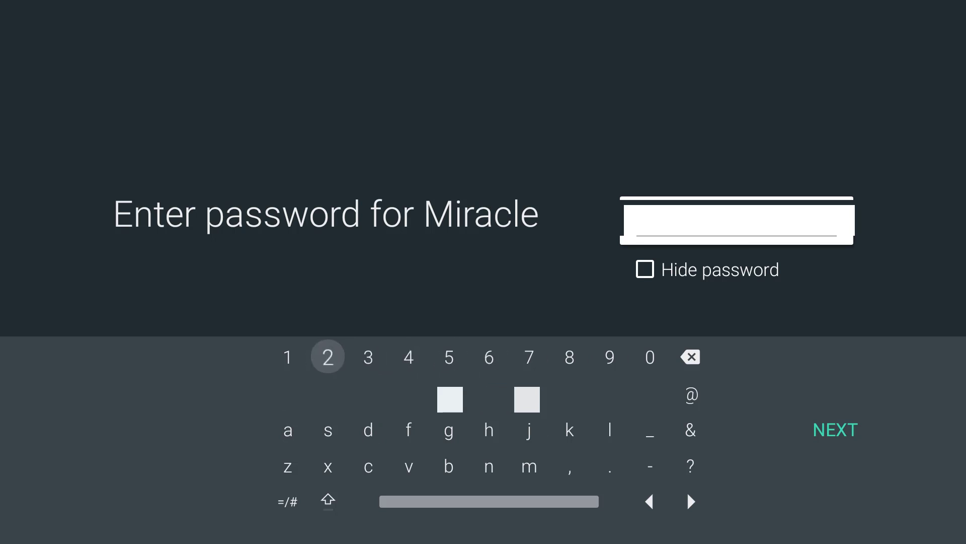
key(Down)
key(Down)
key(Right)
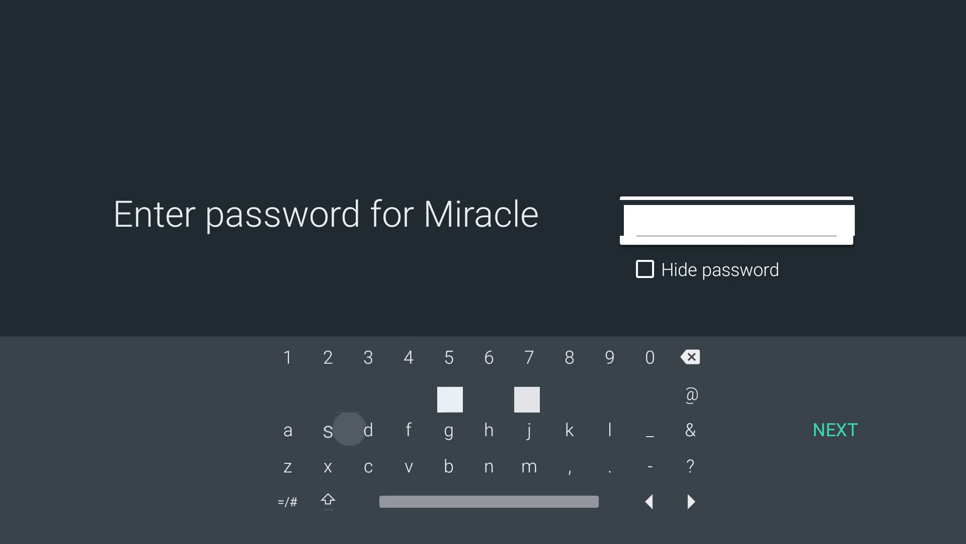
key(Right)
key(Right)
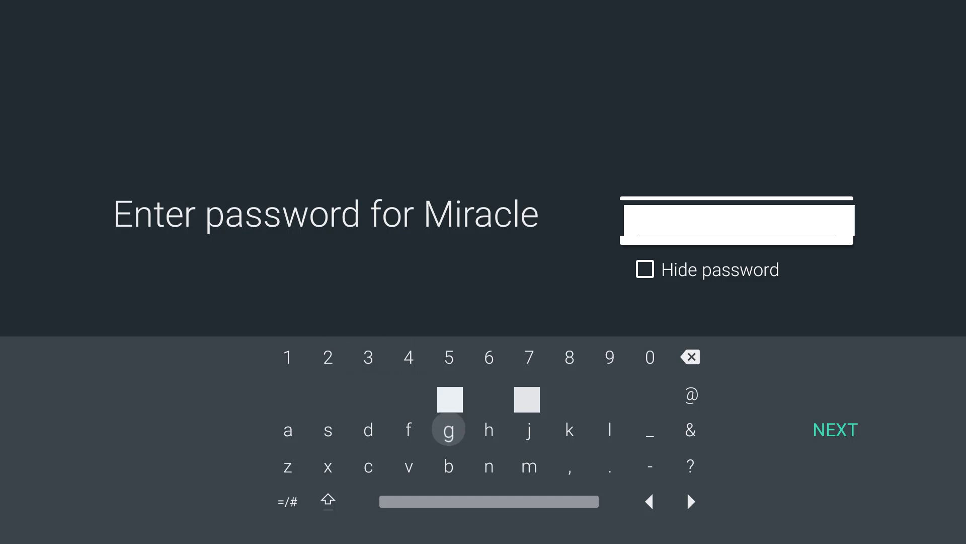
key(Up)
key(Right)
key(Right)
key(Right)
key(Right)
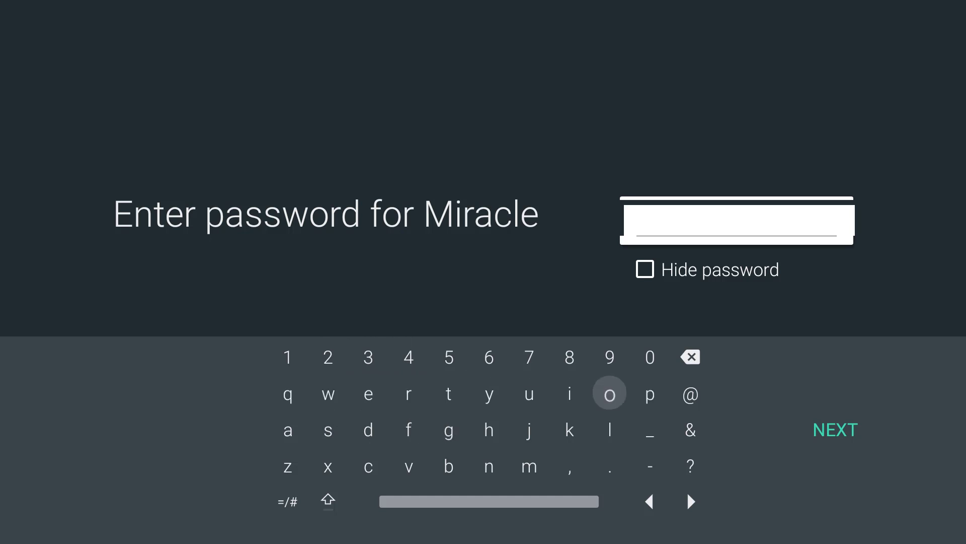
key(Down)
key(Right)
key(Right)
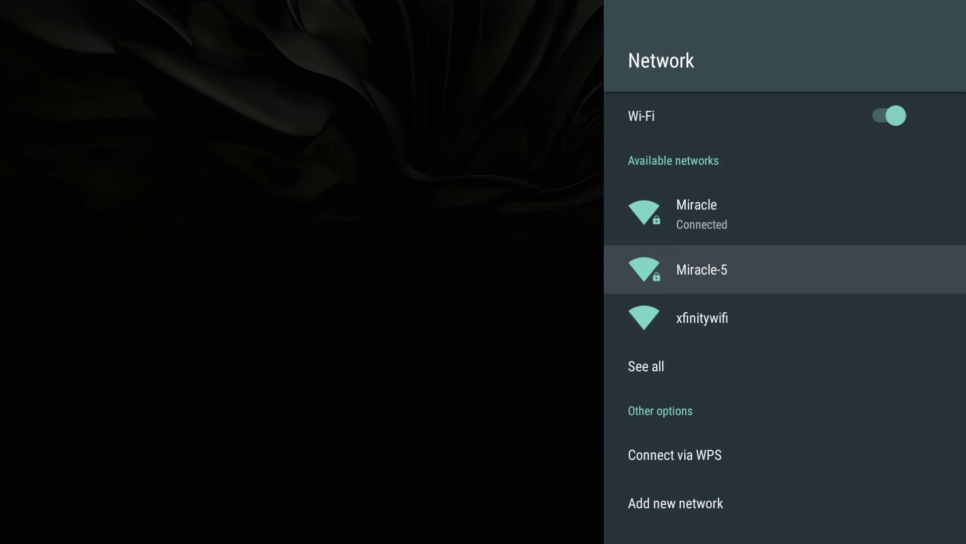
key(Escape)
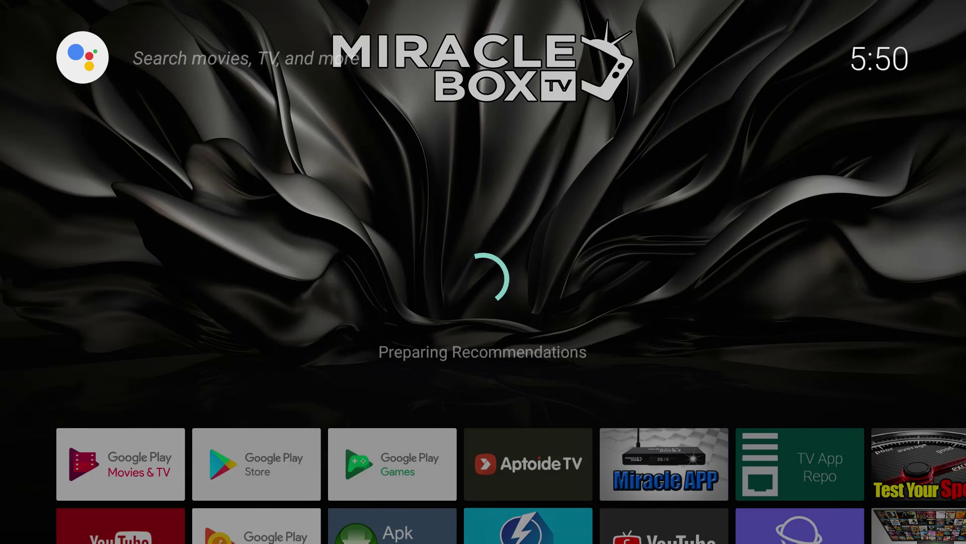
Step: Open the Test Your Speed app and run a quick test of the Miracle Wi-Fi connection
key(Down)
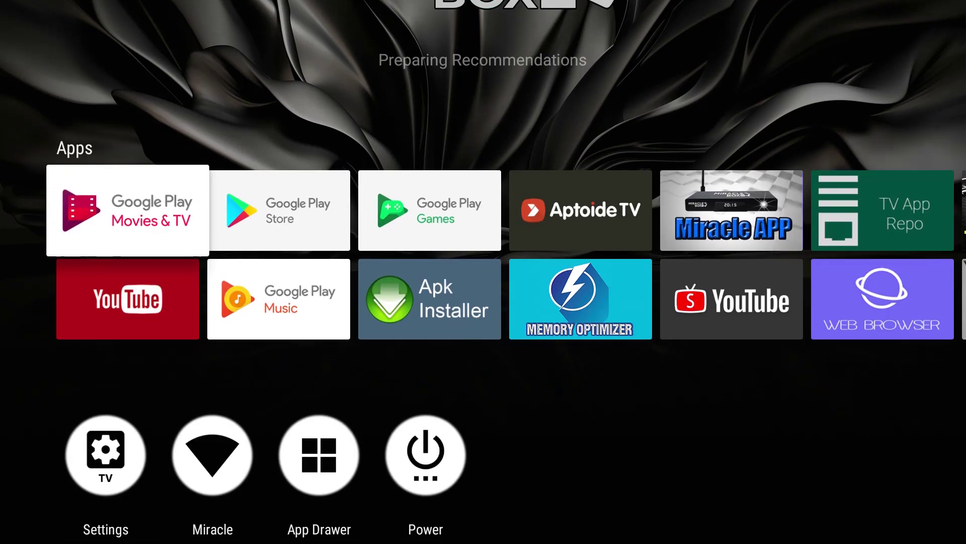
key(Right)
key(Right)
key(Right)
key(Right)
key(Right)
key(Right)
key(Right)
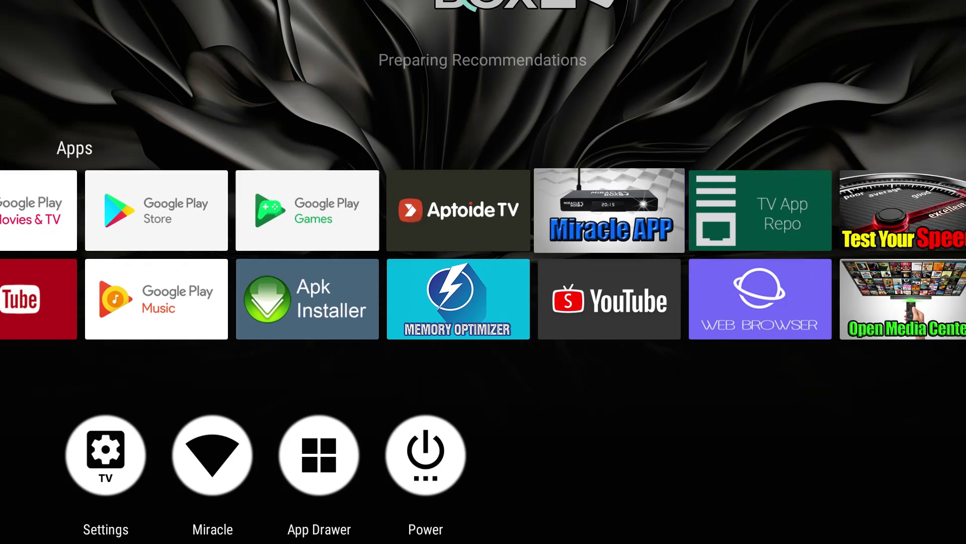
key(Left)
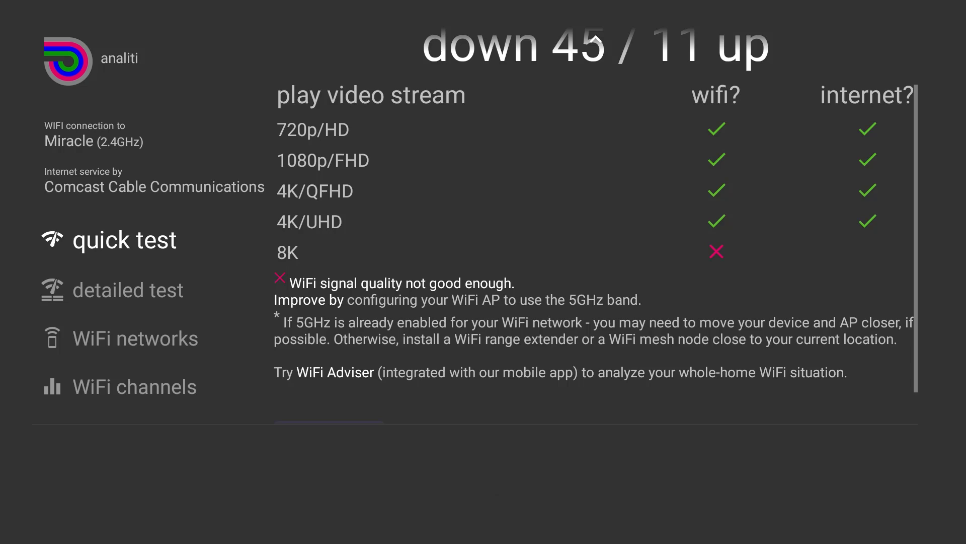
Step: Return to the home screen and open the device's Settings
key(Down)
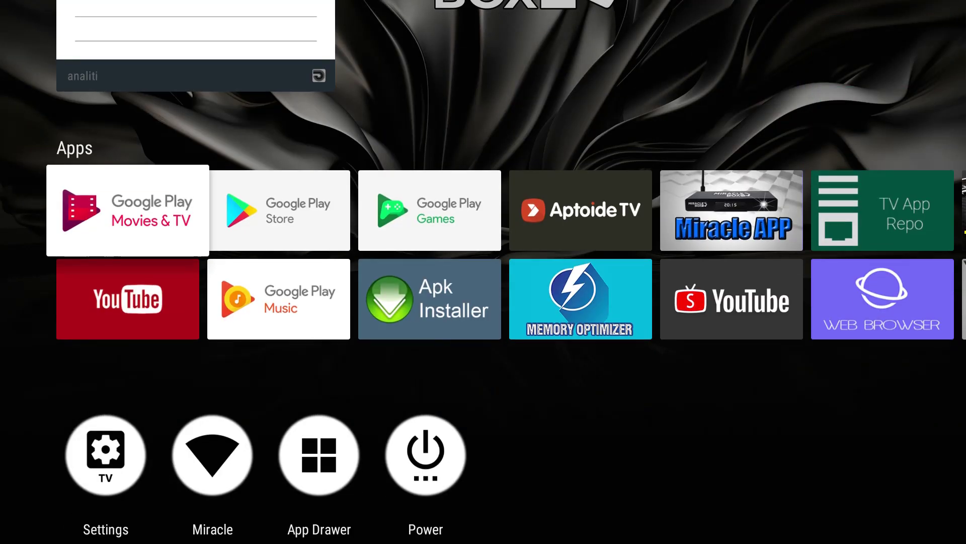
key(Down)
key(Down)
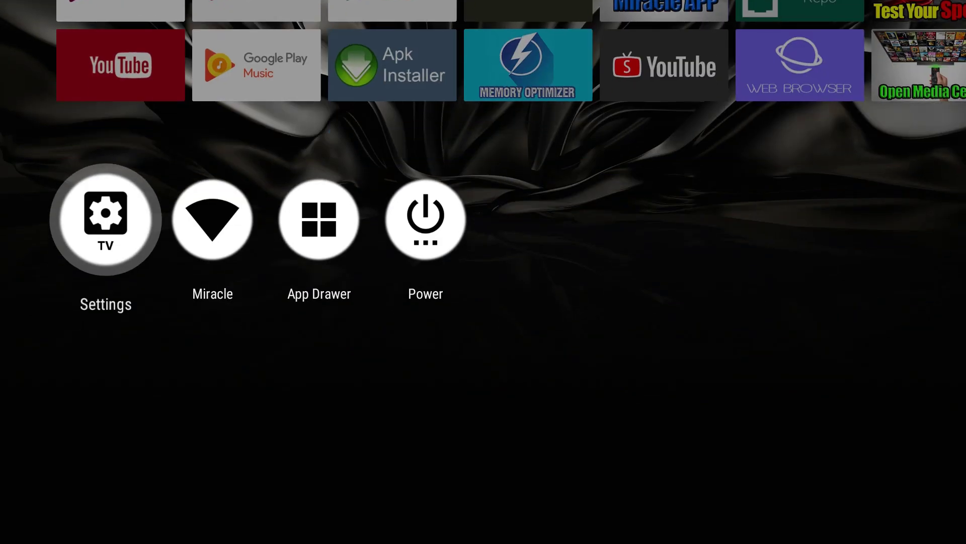
key(Return)
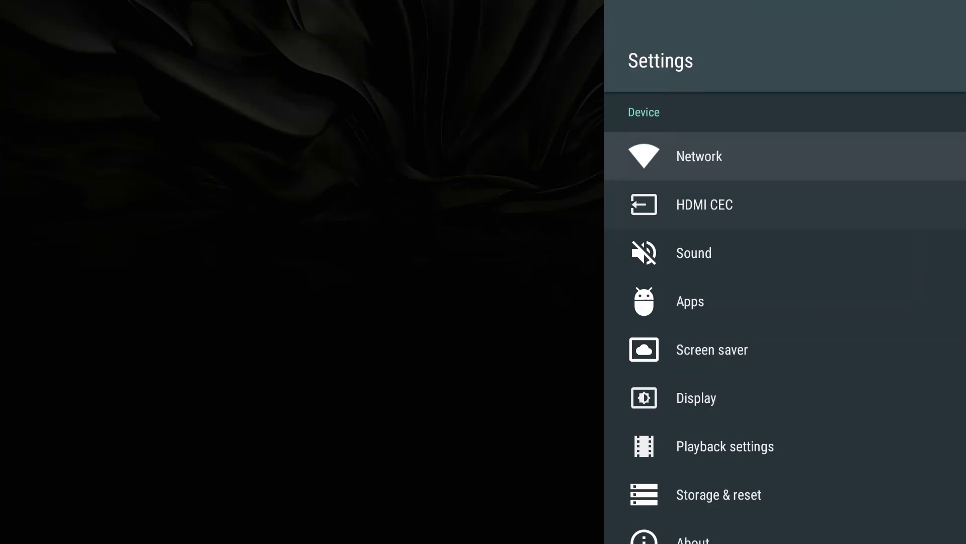
Step: Start adding a new account from the Accounts section of the settings
key(Down)
key(Down)
key(Down)
key(Down)
key(Down)
key(Down)
key(Down)
key(Down)
key(Down)
key(Down)
key(Down)
key(Down)
key(Down)
key(Down)
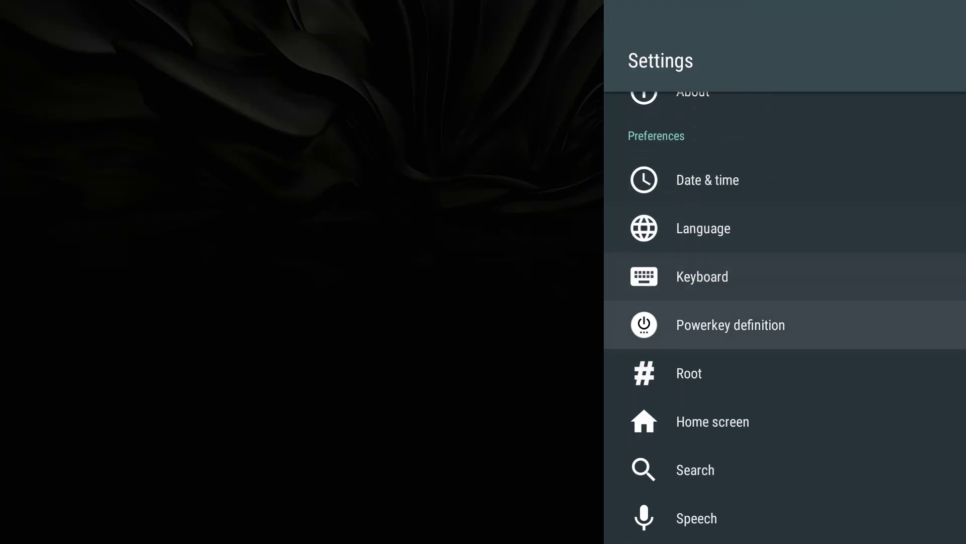
key(Down)
key(Down)
key(Down)
key(Down)
key(Down)
key(Down)
key(Down)
key(Down)
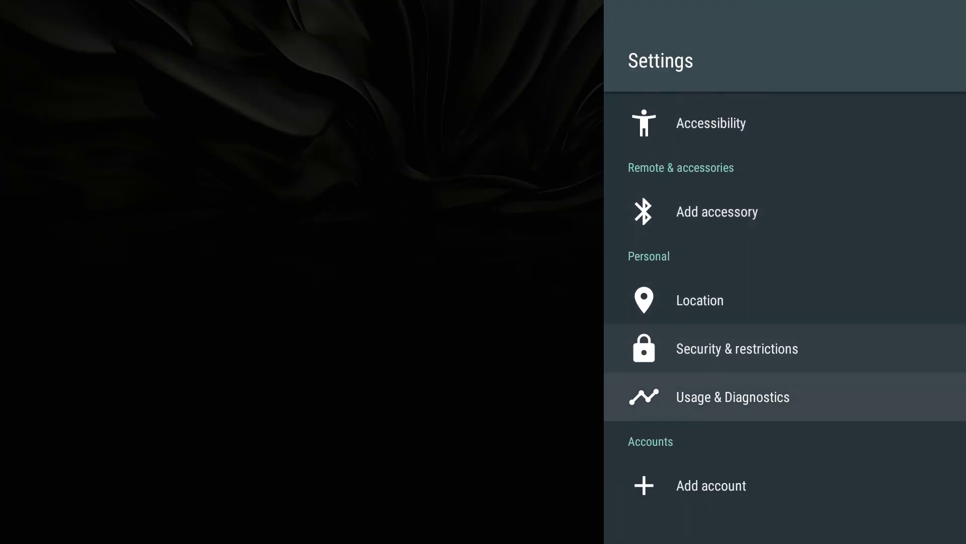
key(Return)
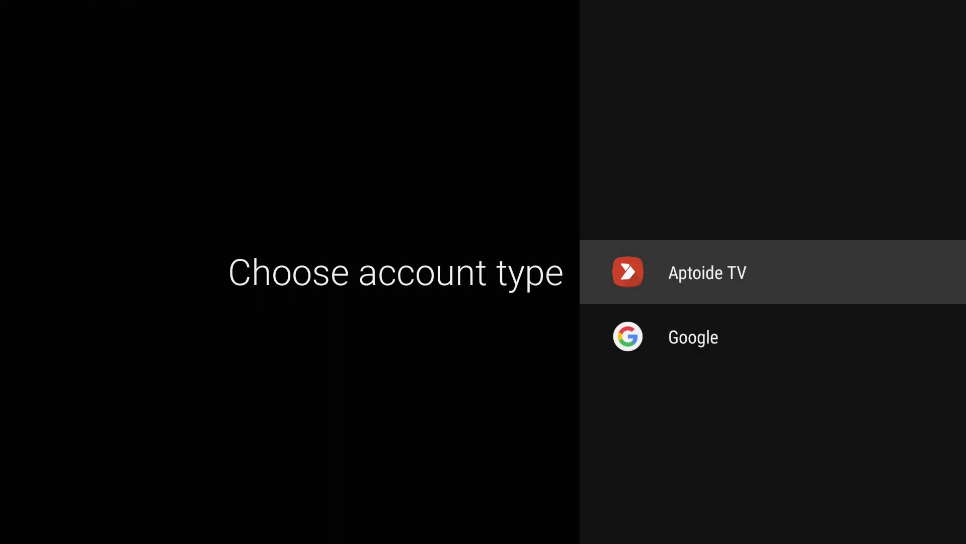
Step: Choose Google as the account type and select signing in with the account's password
key(Down)
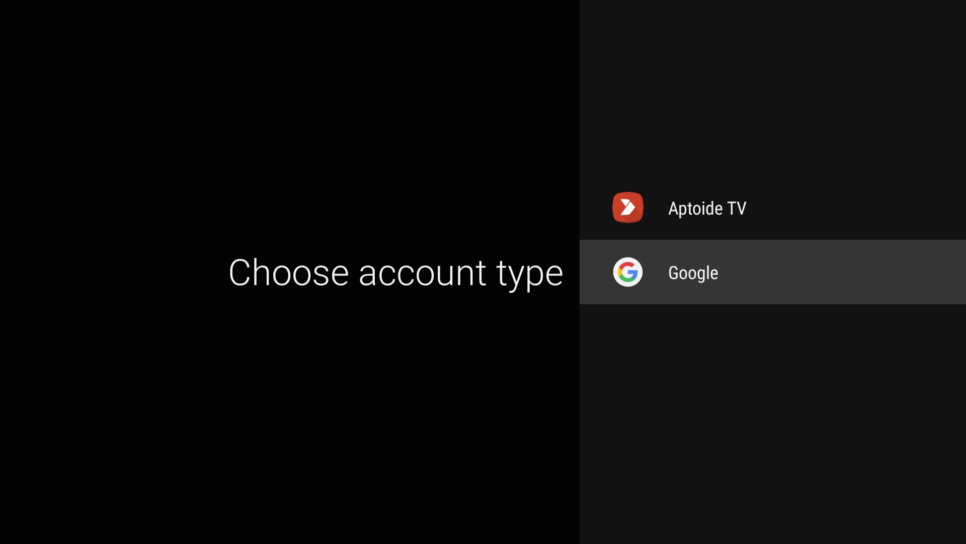
key(Return)
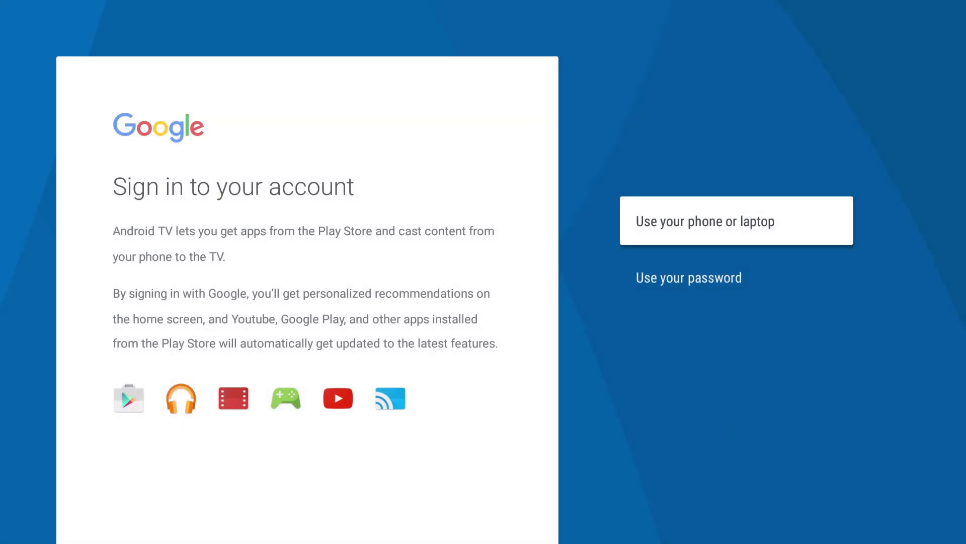
key(Down)
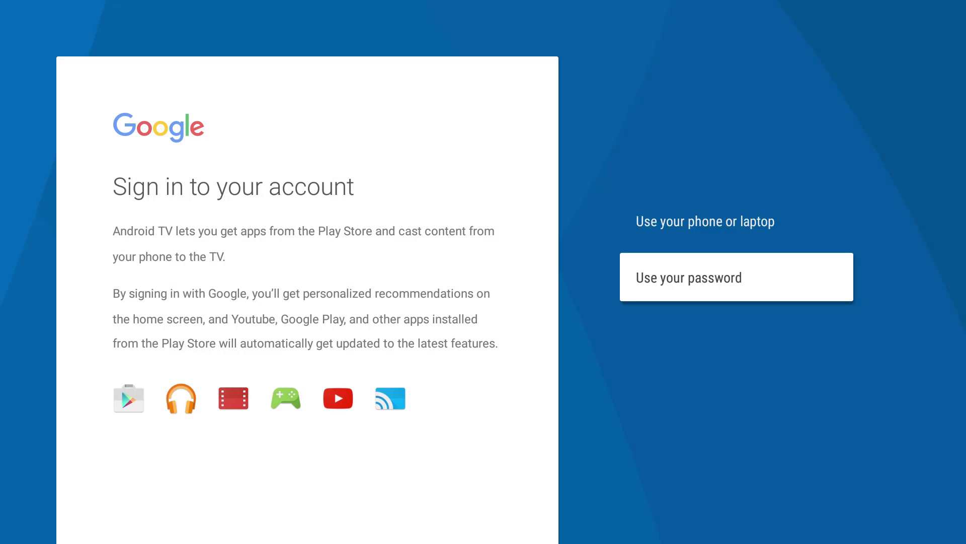